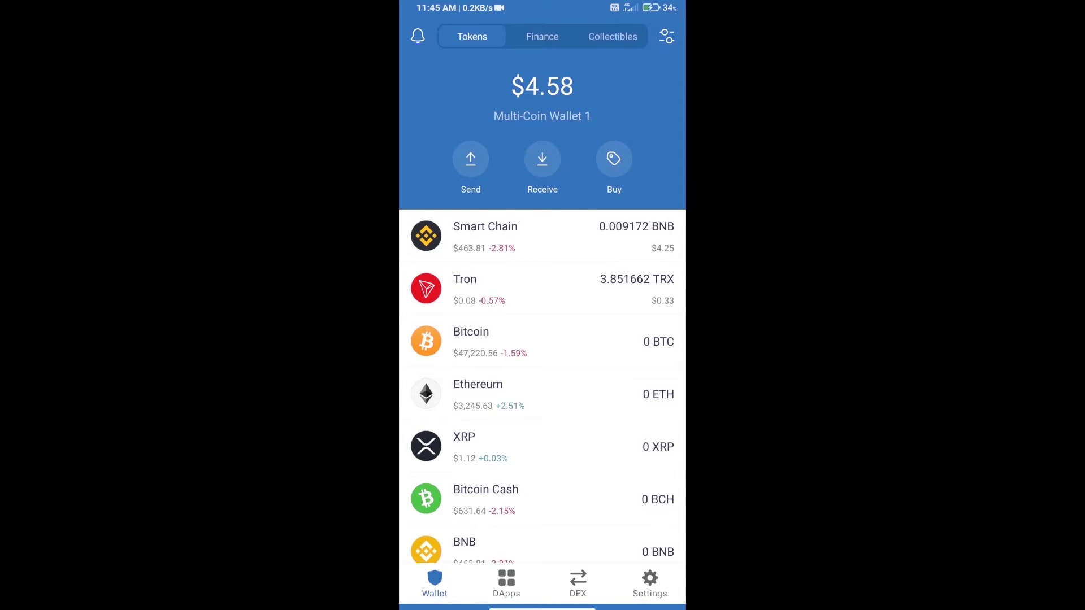
# Search the buy list for 'bnb', pick Smart Chain BNB, then back out to the wallet.
pyautogui.click(613, 159)
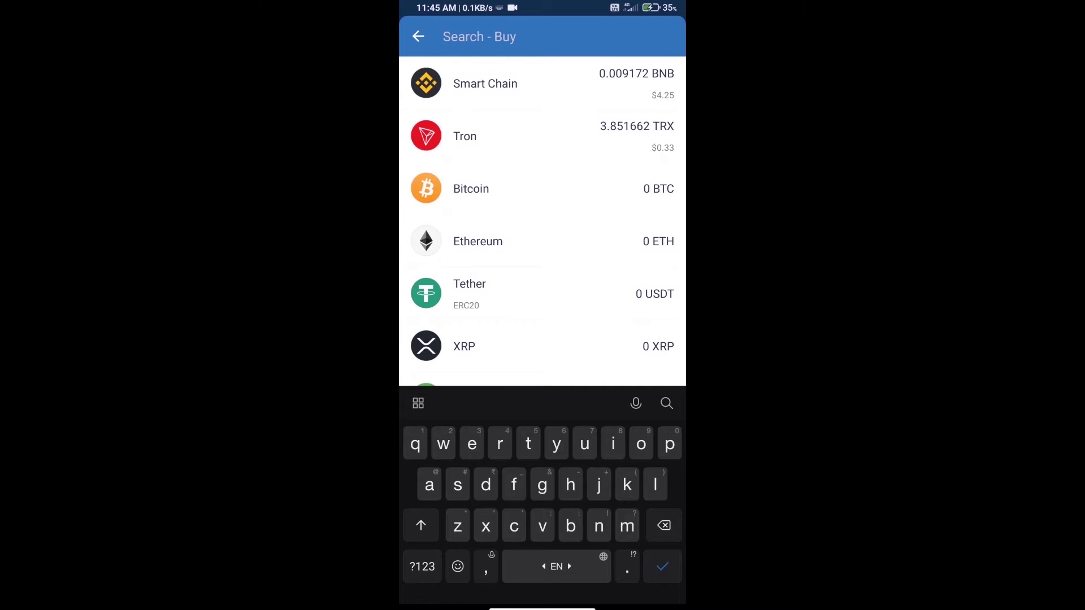
pyautogui.write('bnb')
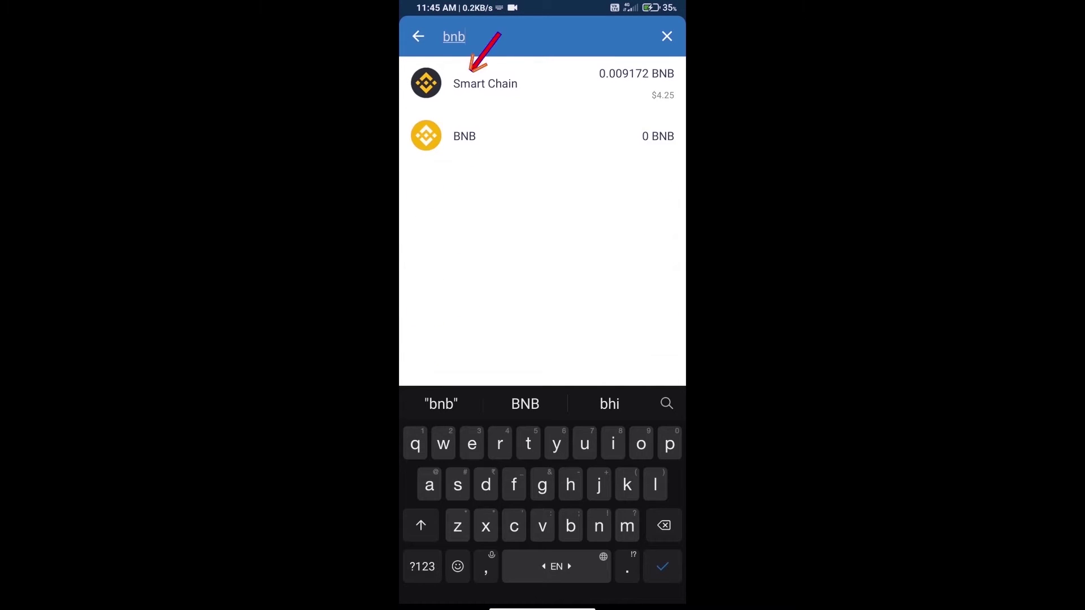
pyautogui.click(485, 83)
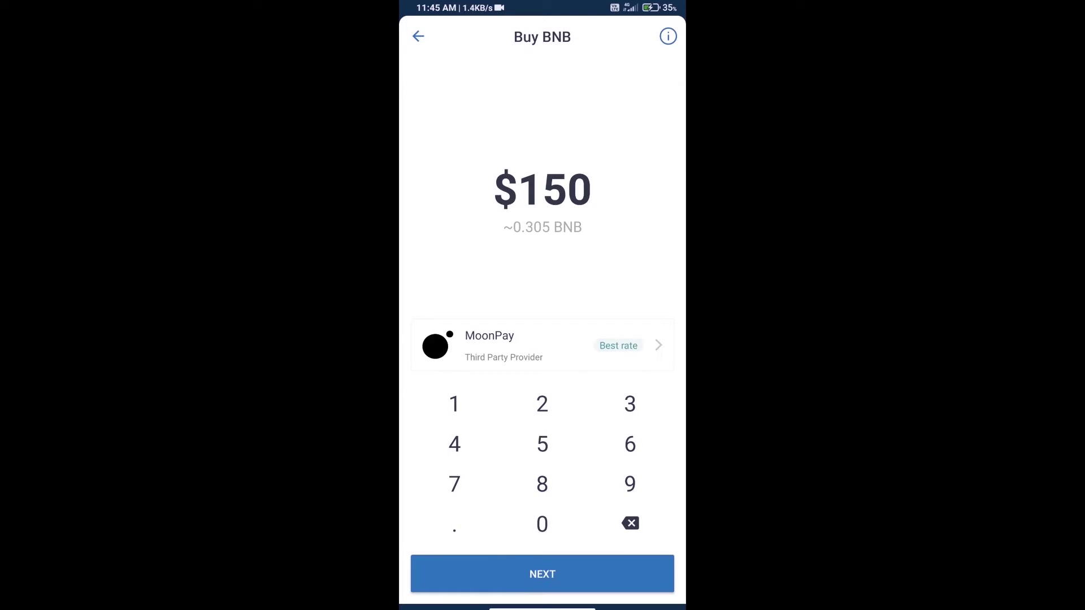
pyautogui.write('50')
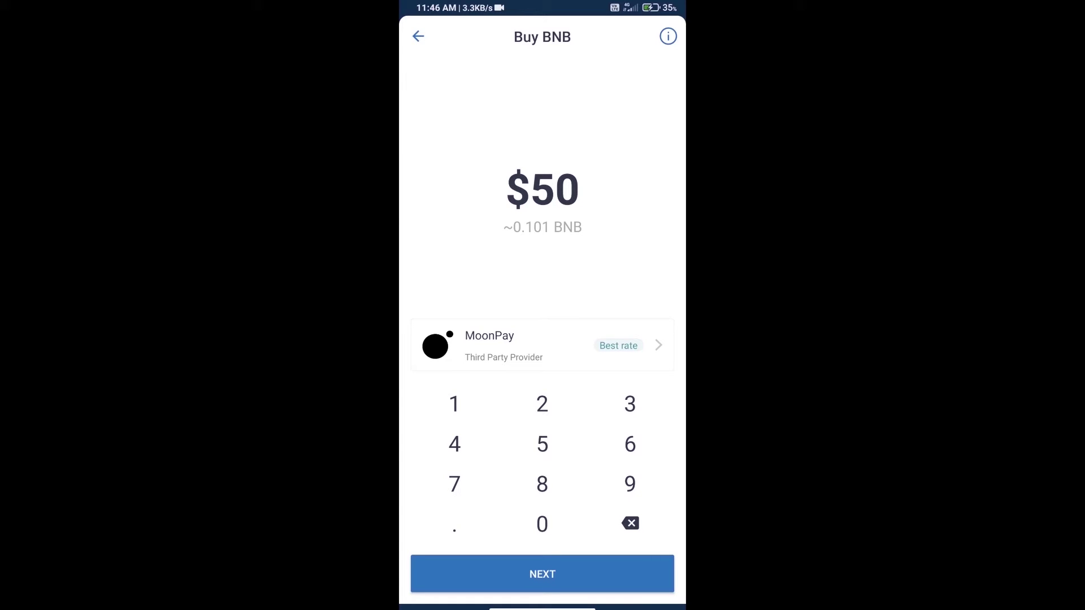
pyautogui.press('Escape')
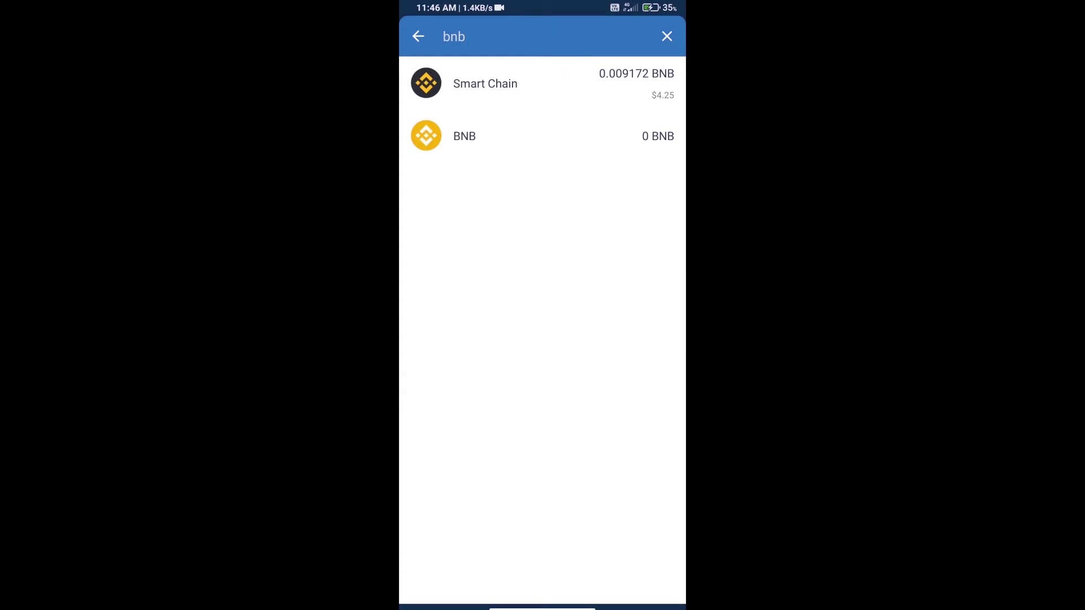
pyautogui.press('Escape')
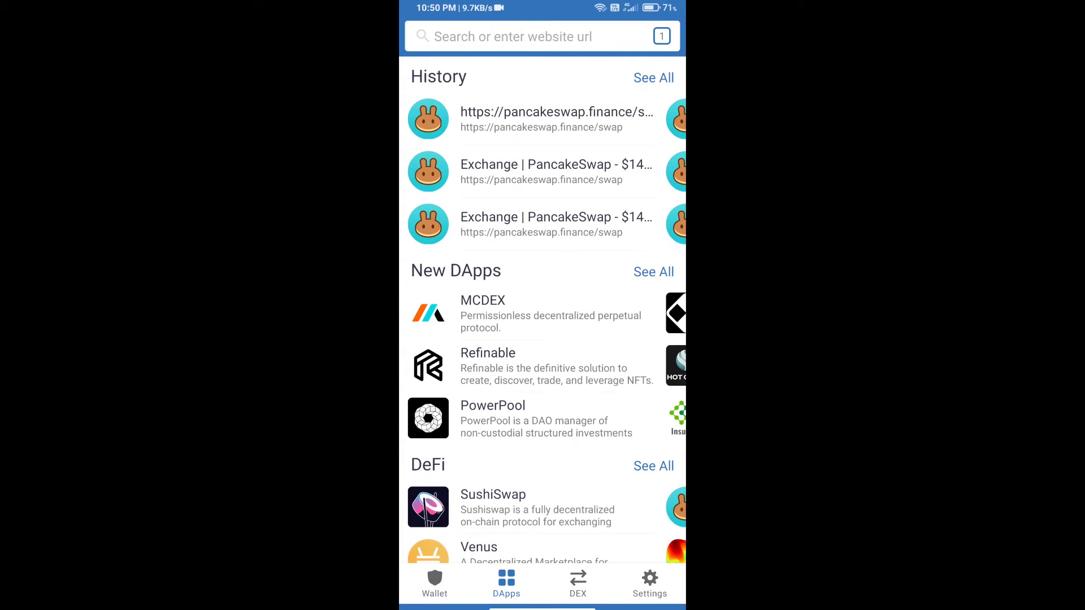
pyautogui.scroll(-5, 542, 310)
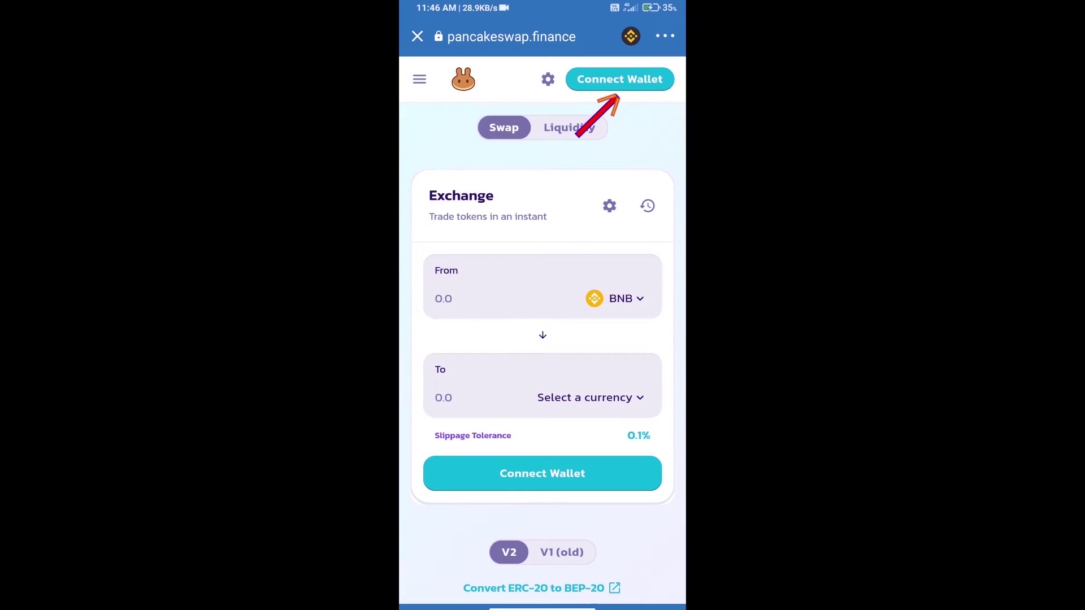
# Start connecting a wallet on PancakeSwap's exchange page.
pyautogui.click(620, 79)
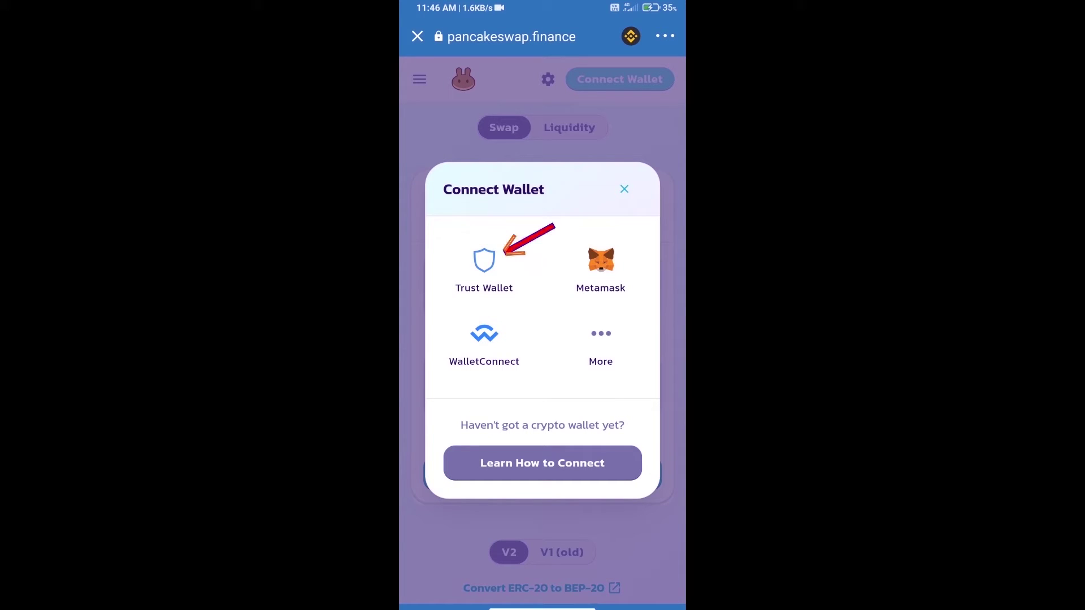
# Connect with Trust Wallet and bring up the receiving-token chooser.
pyautogui.click(484, 262)
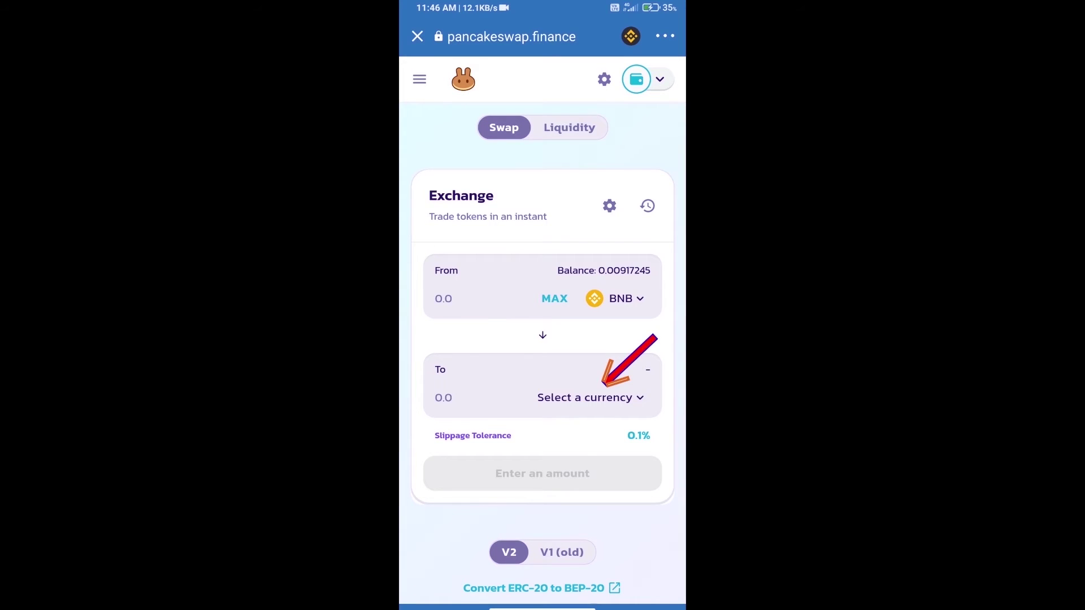
pyautogui.click(591, 398)
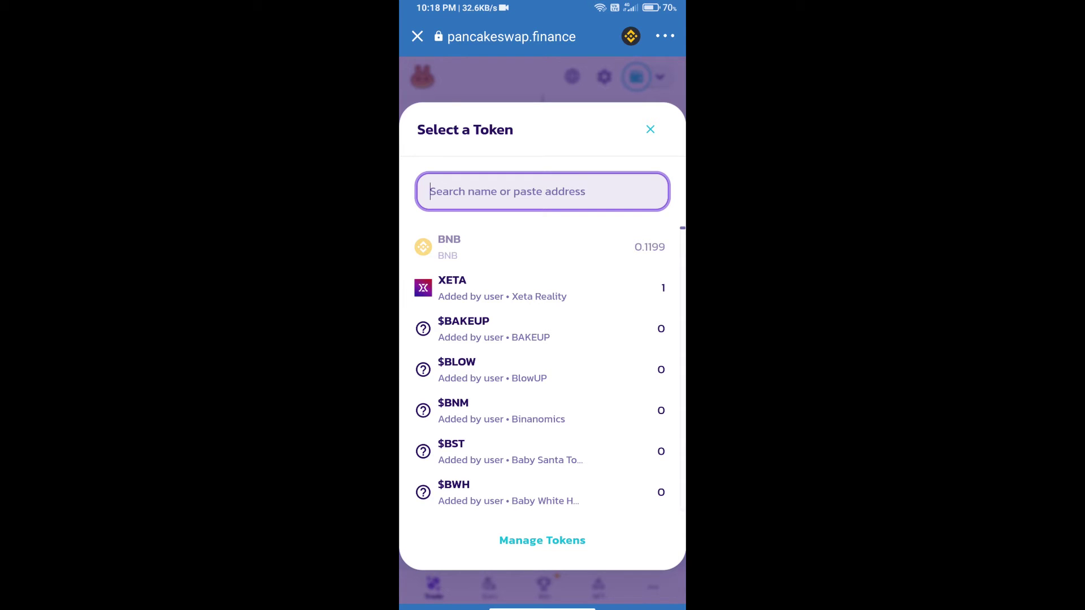
# Switch to CoinMarketCap in Chrome and copy the 3COMMAS contract address.
pyautogui.moveTo(542, 605); pyautogui.dragTo(543, 382)
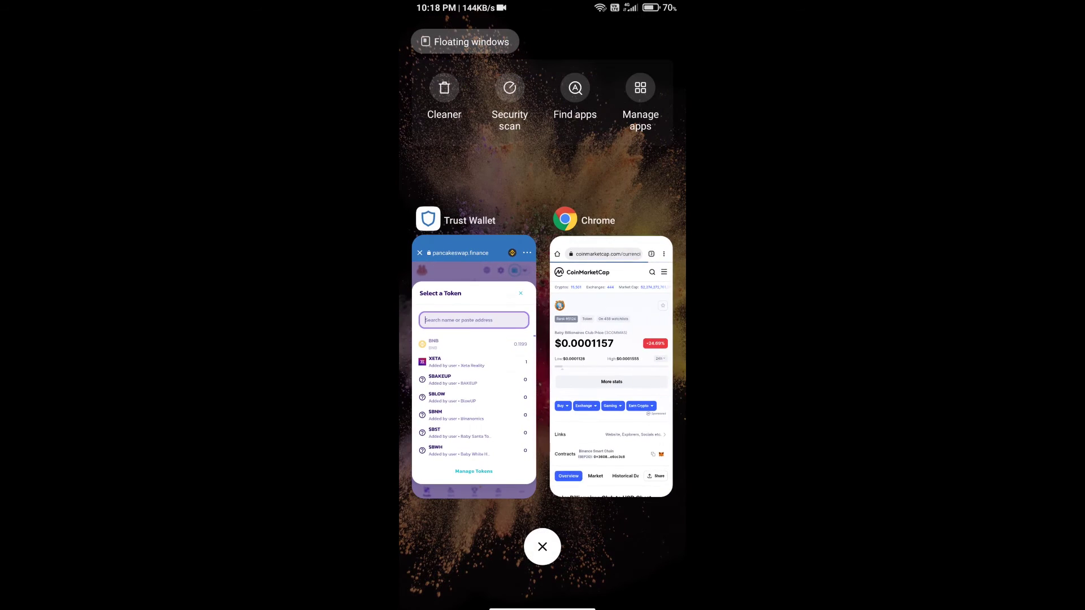
pyautogui.click(613, 365)
pyautogui.click(639, 502)
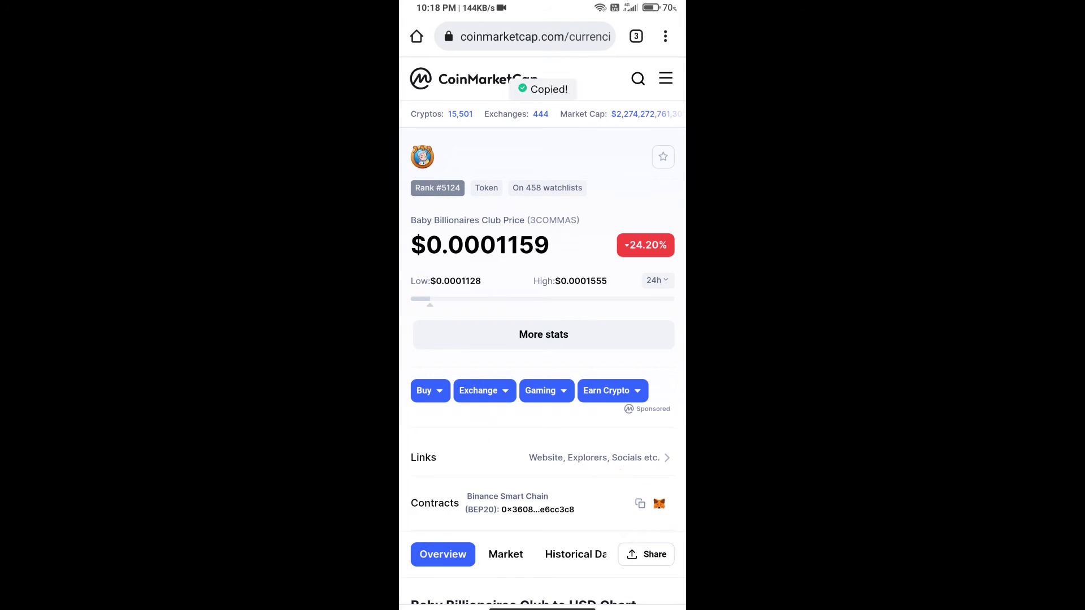
pyautogui.moveTo(542, 606); pyautogui.dragTo(542, 382)
# Paste the contract address, accept the risk warning and import 3COMMAS as the token to receive.
pyautogui.click(585, 364)
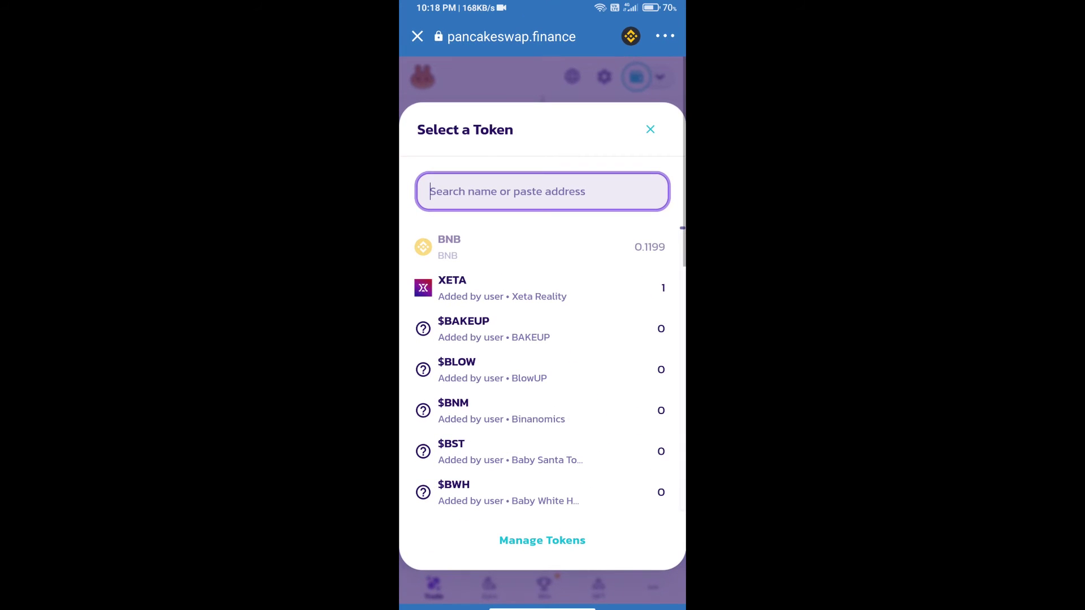
pyautogui.click(433, 191)
pyautogui.click(436, 158)
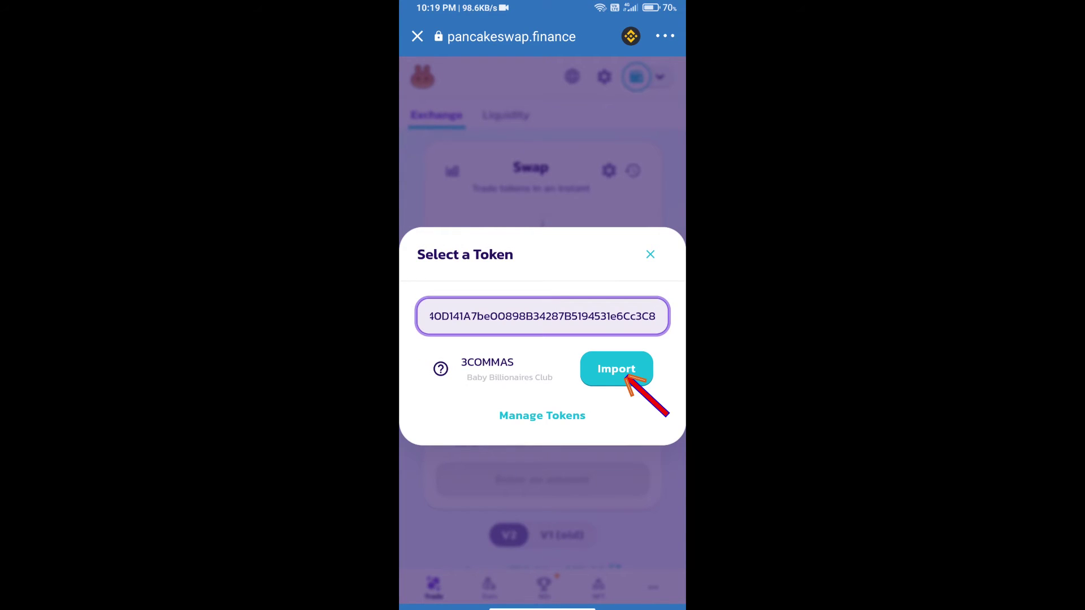
pyautogui.click(615, 369)
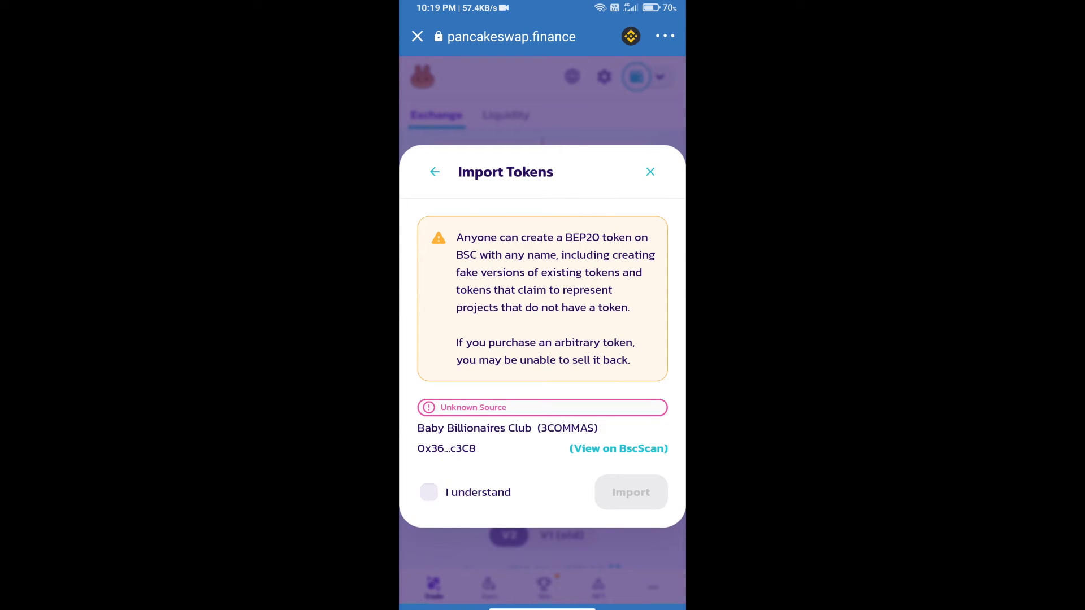
pyautogui.click(428, 491)
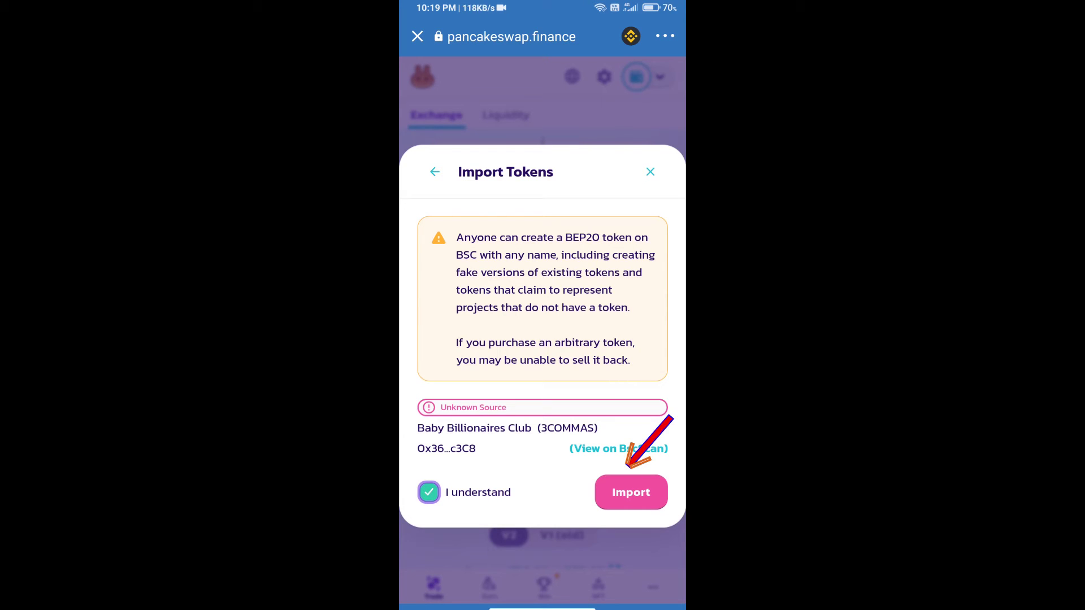
pyautogui.click(630, 491)
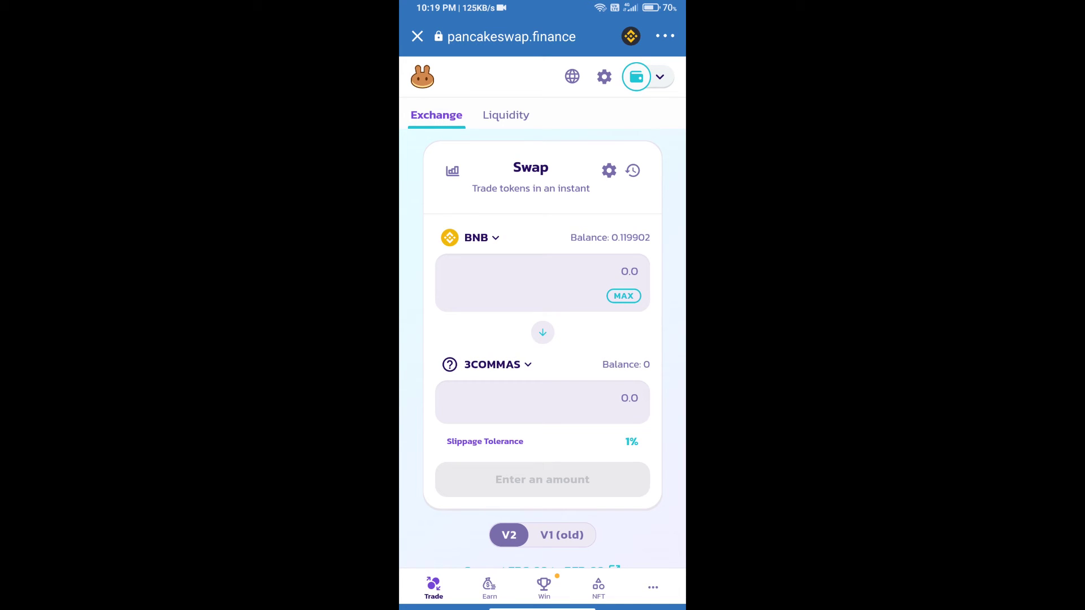
# Set custom slippage to 12%, request 100 3COMMAS and start the swap.
pyautogui.click(609, 170)
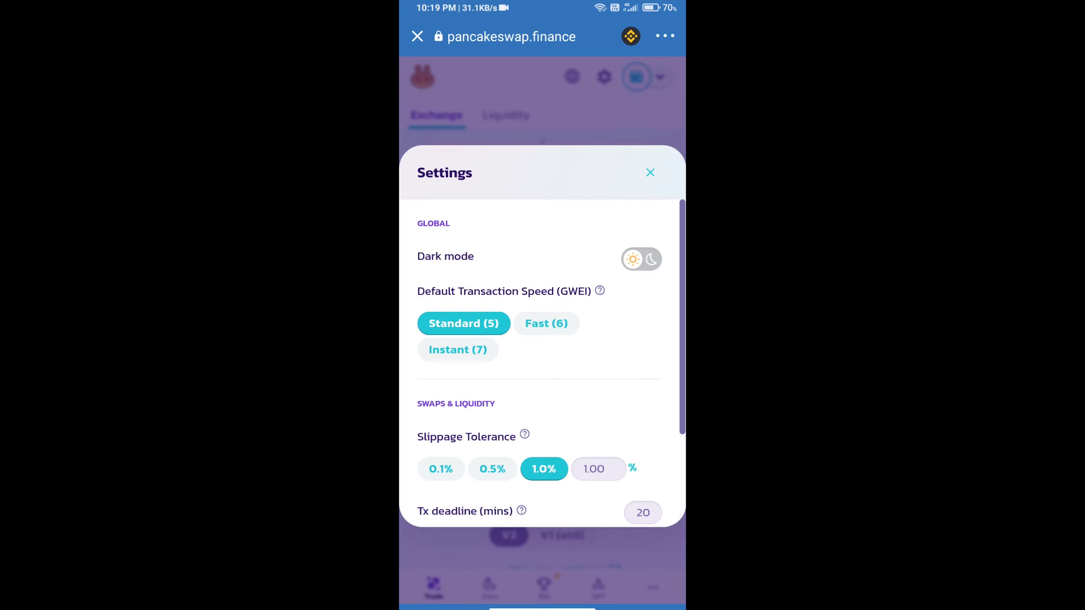
pyautogui.click(599, 469)
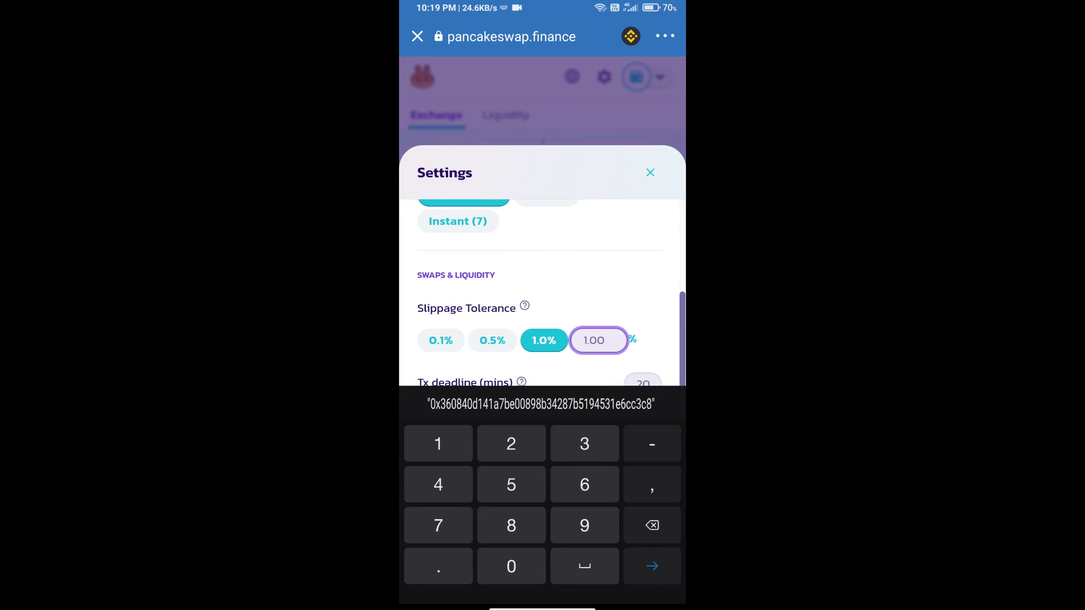
pyautogui.write('12')
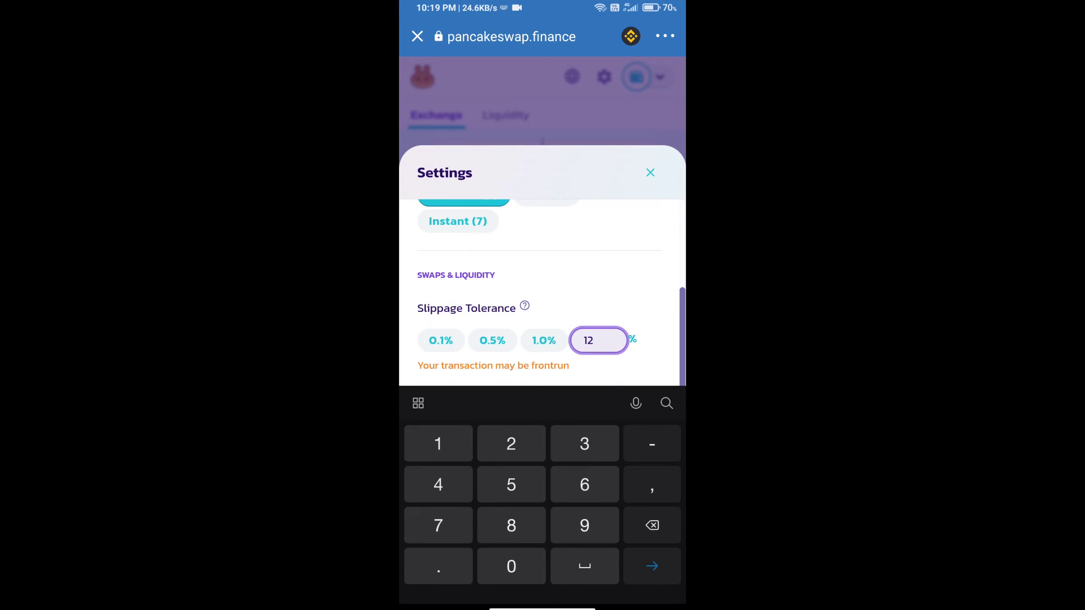
pyautogui.click(650, 172)
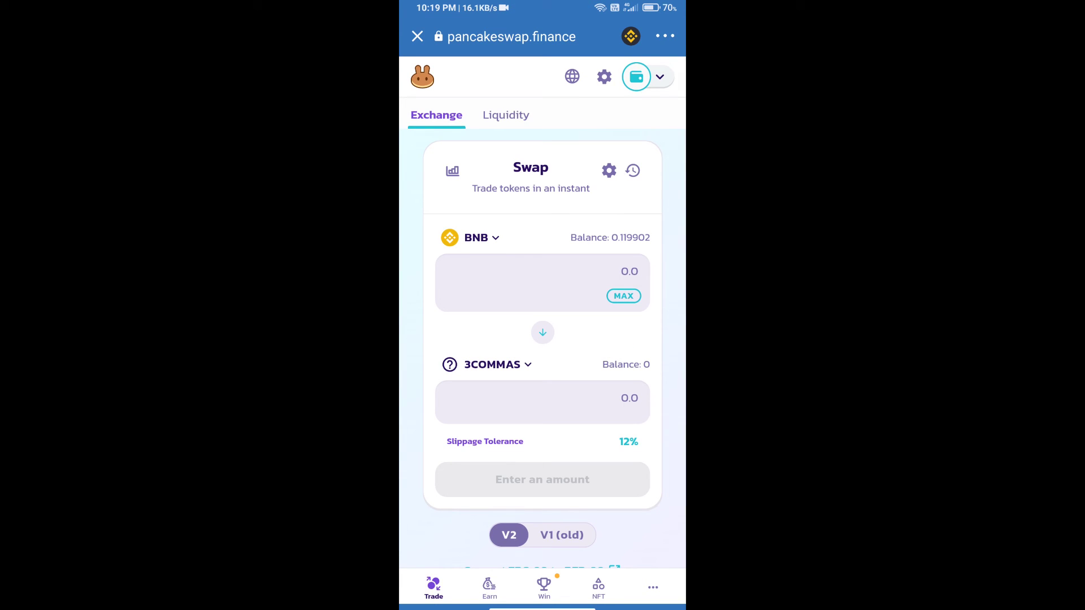
pyautogui.click(543, 398)
pyautogui.write('1')
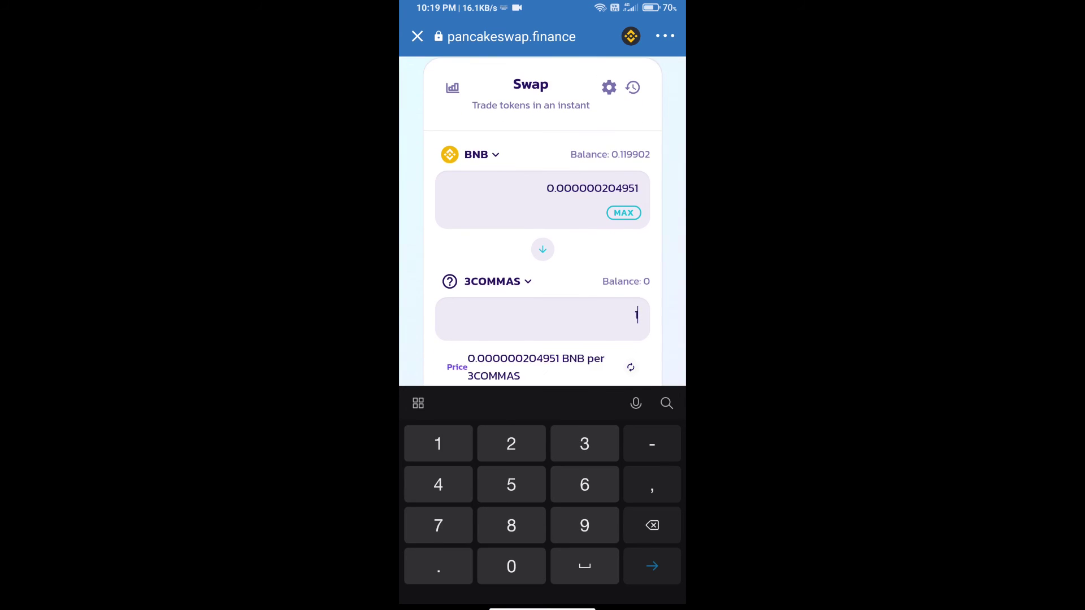
pyautogui.write('00')
pyautogui.scroll(-5, 542, 220)
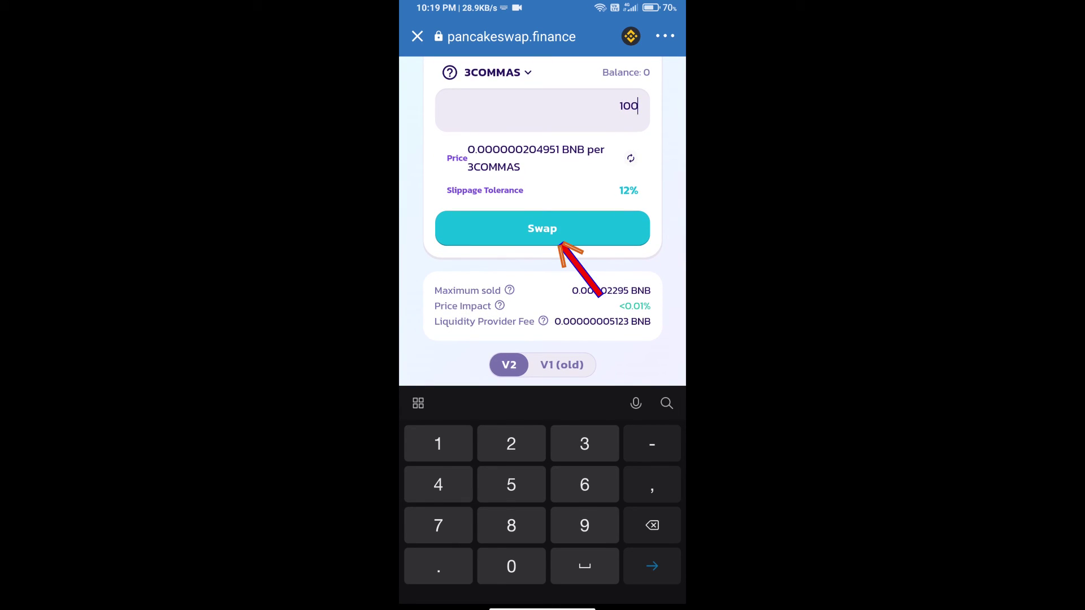
pyautogui.click(542, 228)
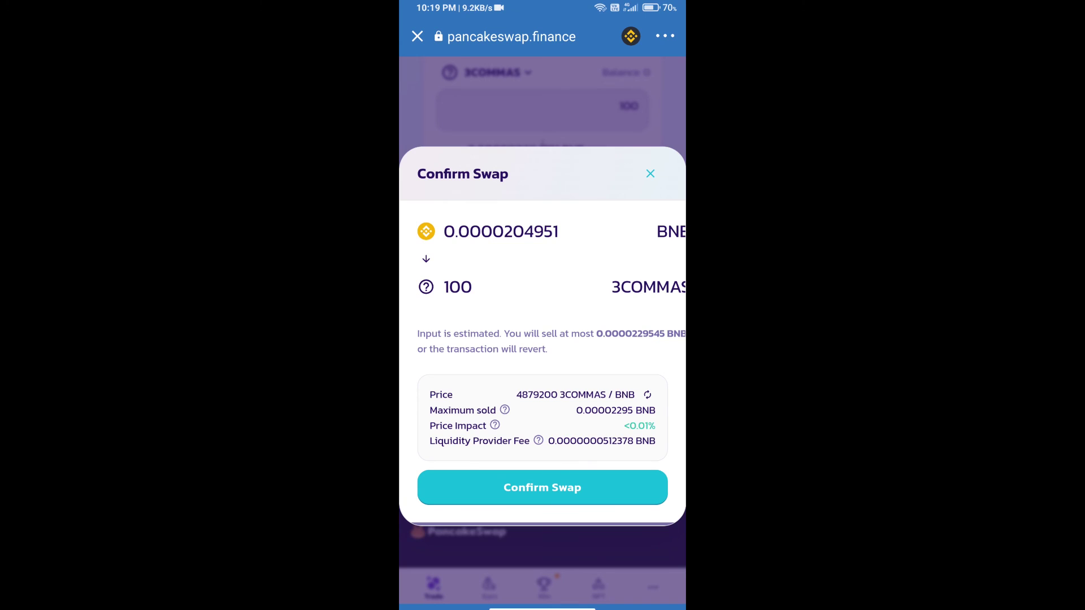